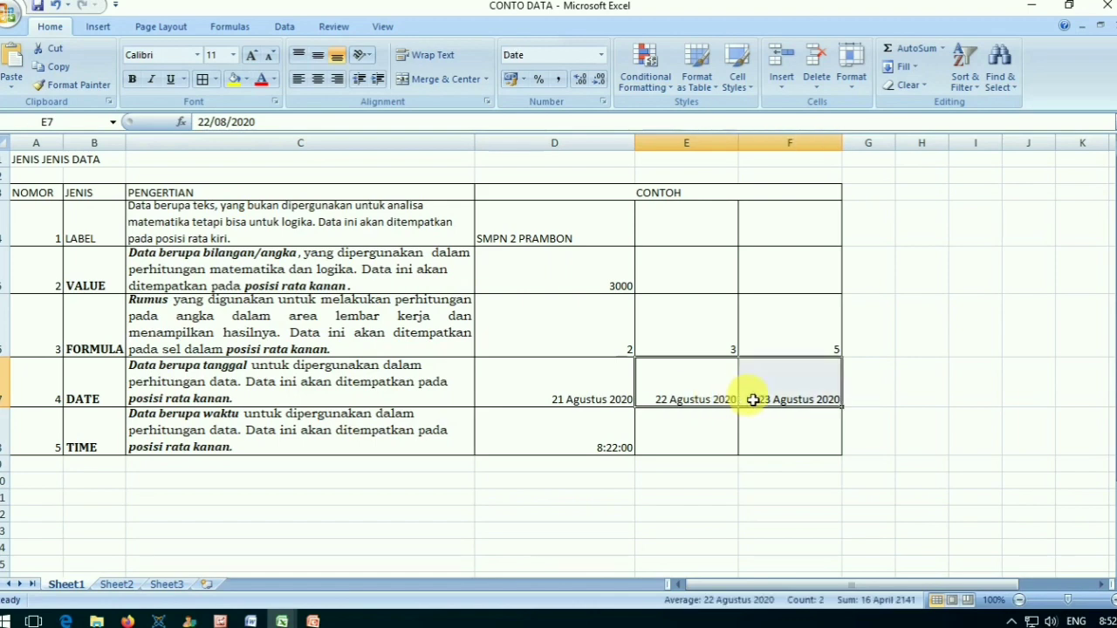
Clear the two selected example dates in the DATE row and enter 1/1/20 in cell E7.
key(Delete)
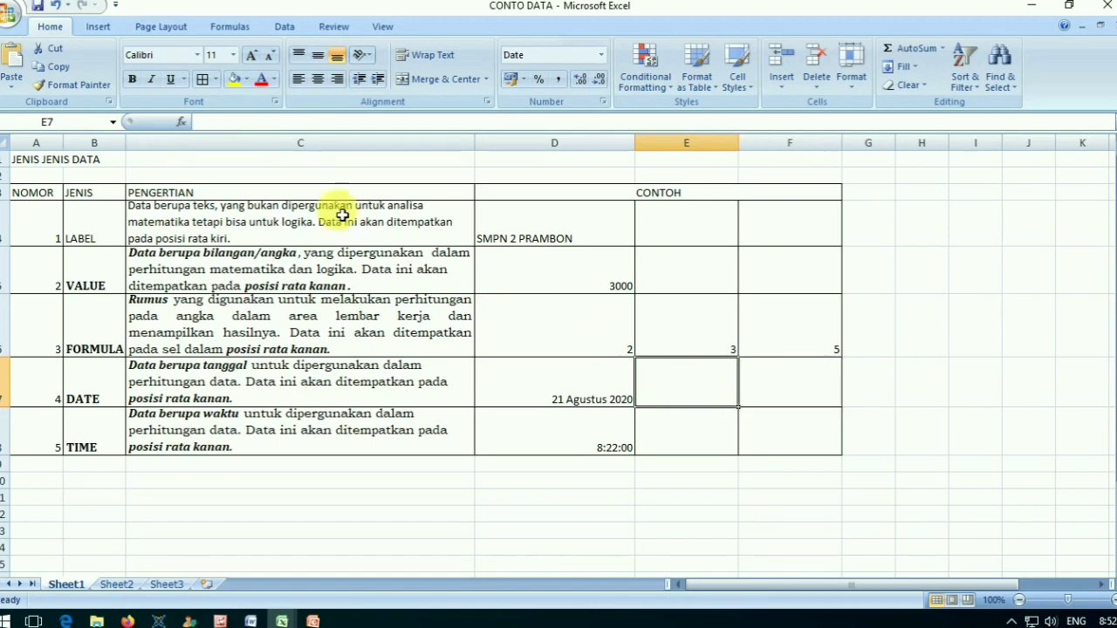
click(289, 127)
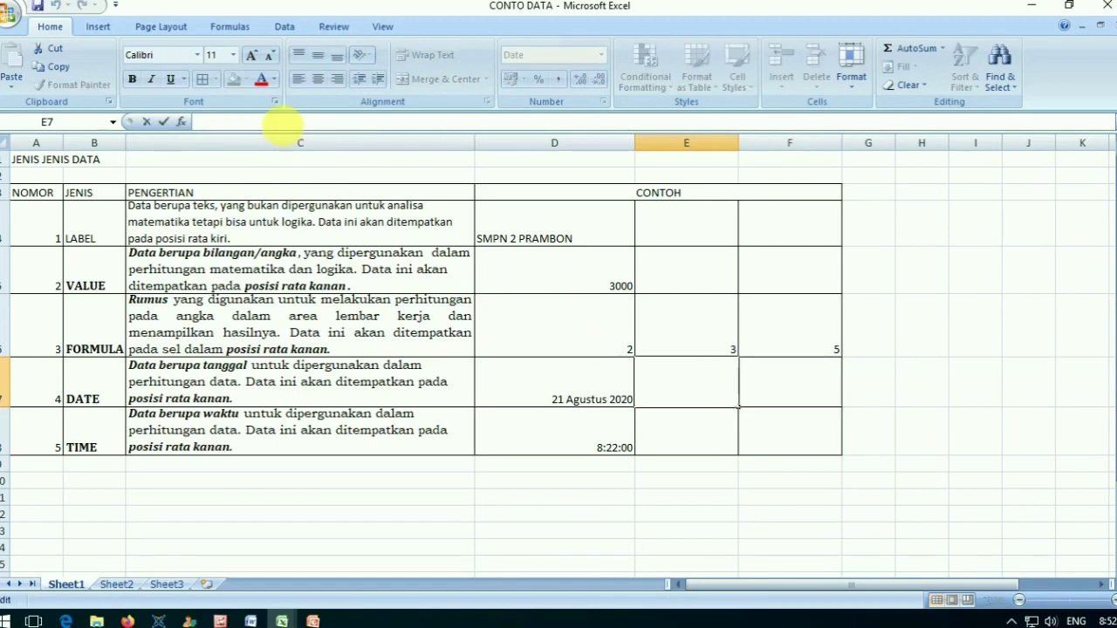
text(1/)
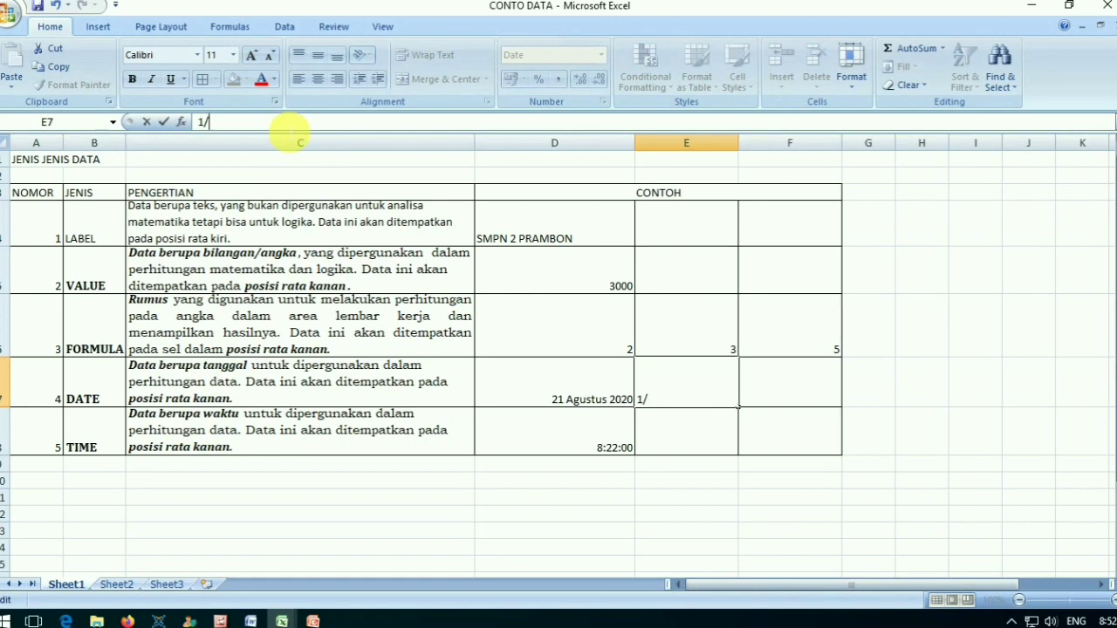
text(1/20)
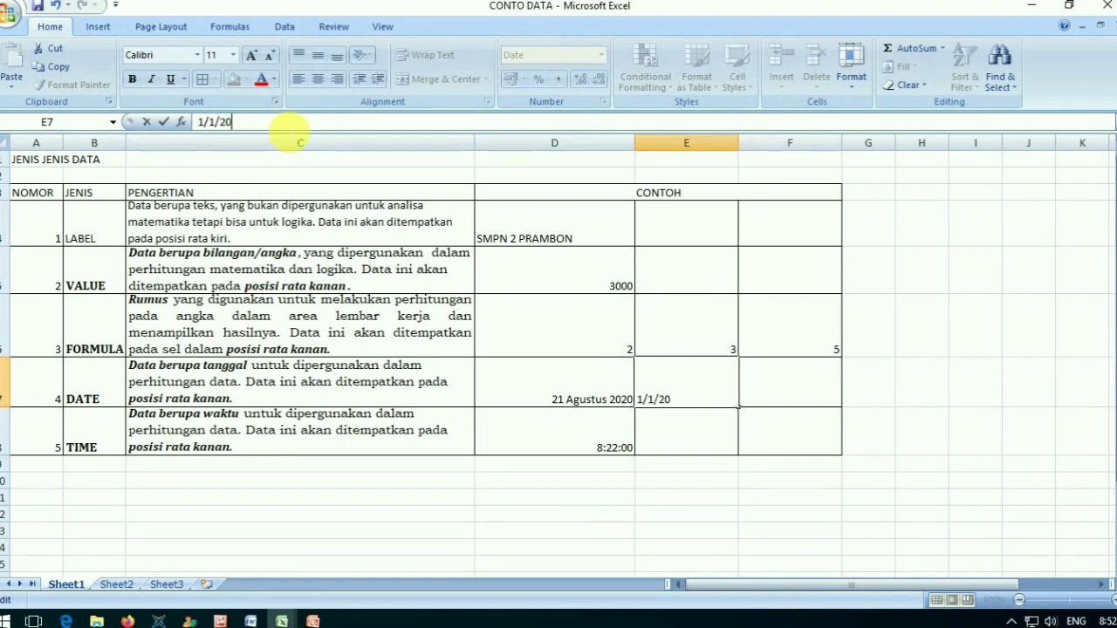
key(Return)
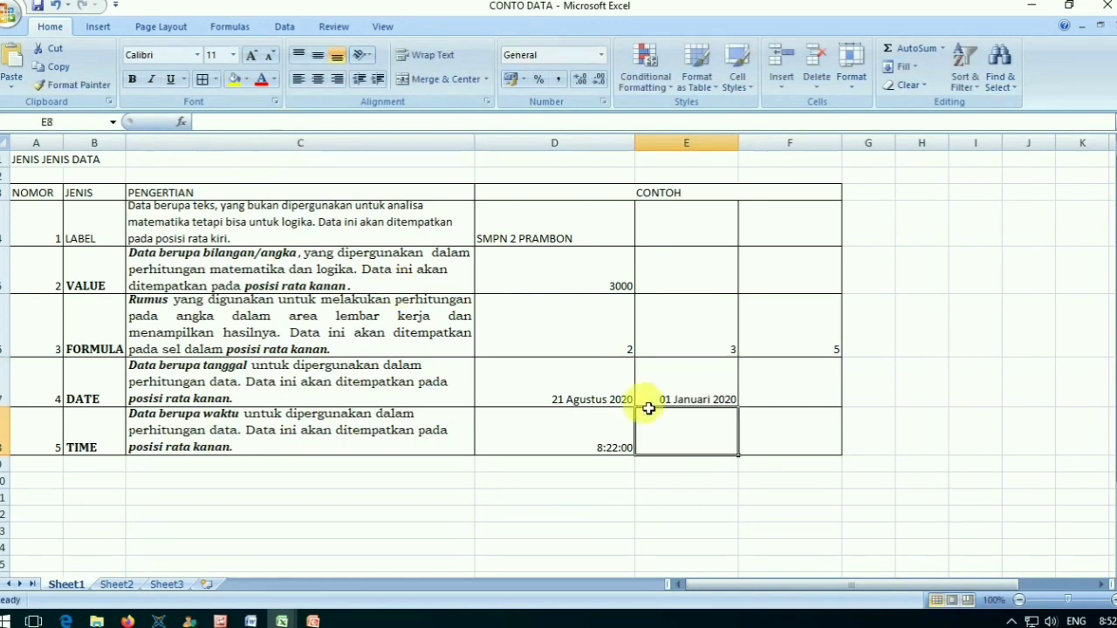
Enter the date 31/12/2020 in cell F7 of the DATE row.
click(778, 392)
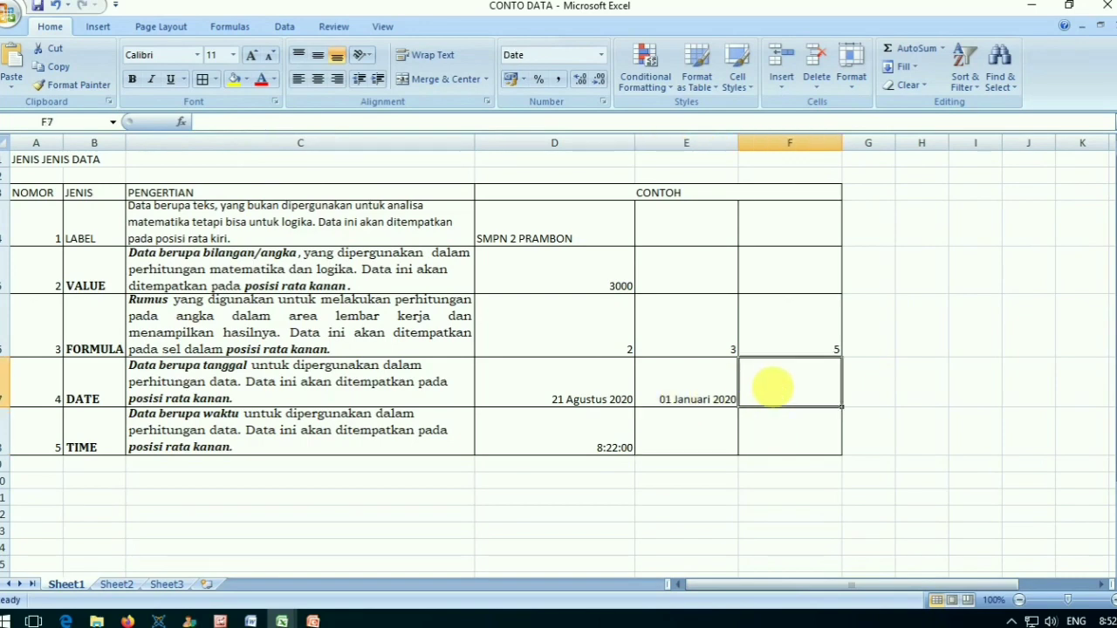
text(31/)
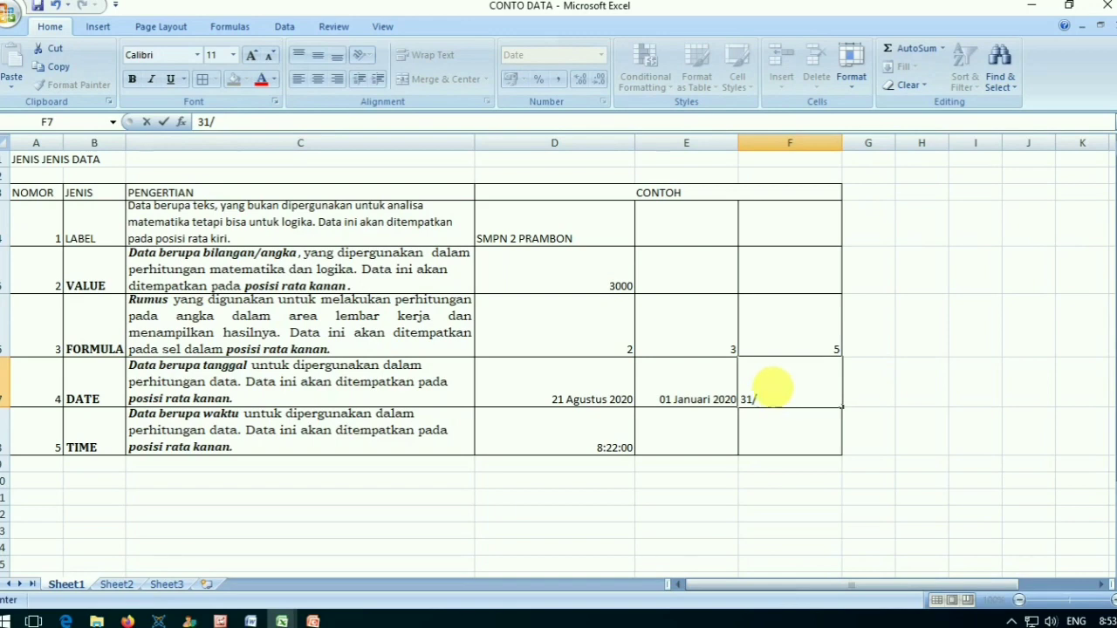
text(12)
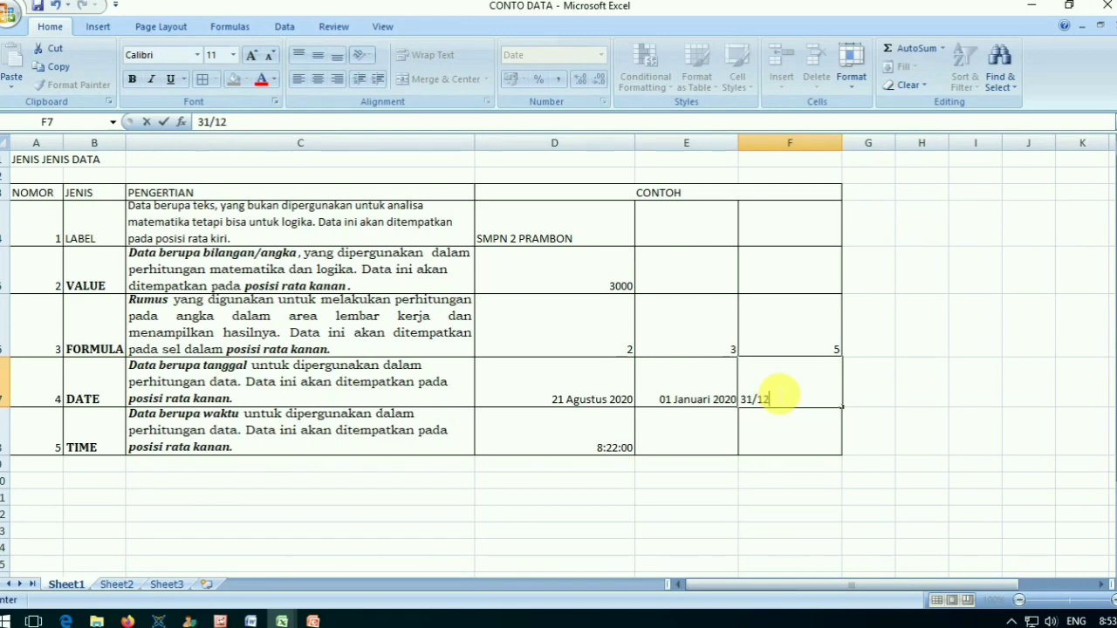
text(/2020)
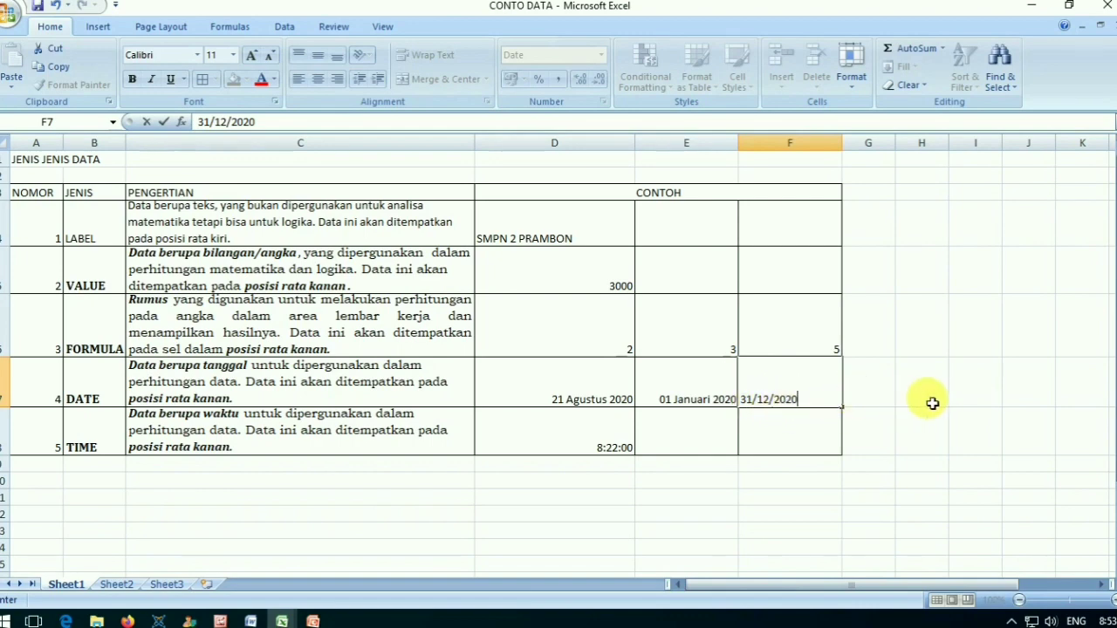
key(Return)
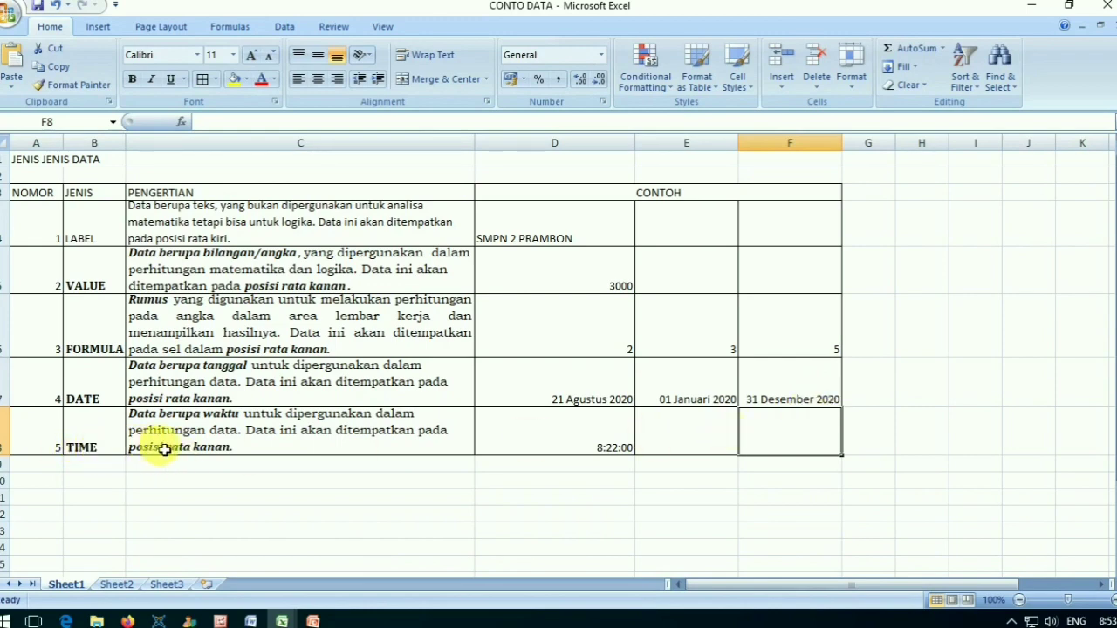
Enter the time 08:53 in cell E8 of the TIME row.
click(621, 441)
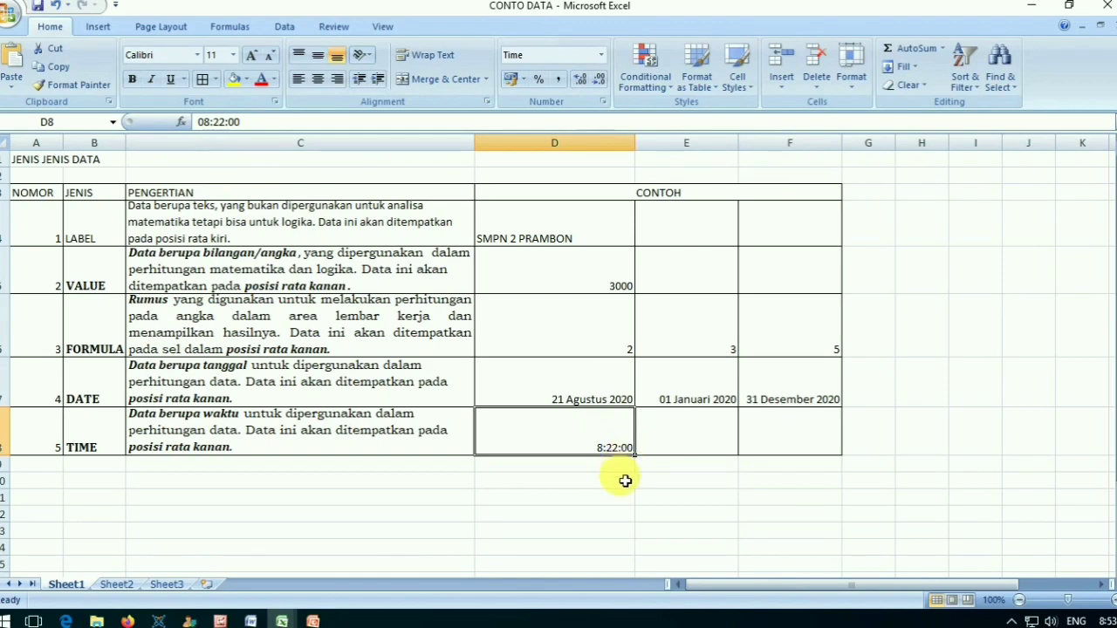
click(692, 431)
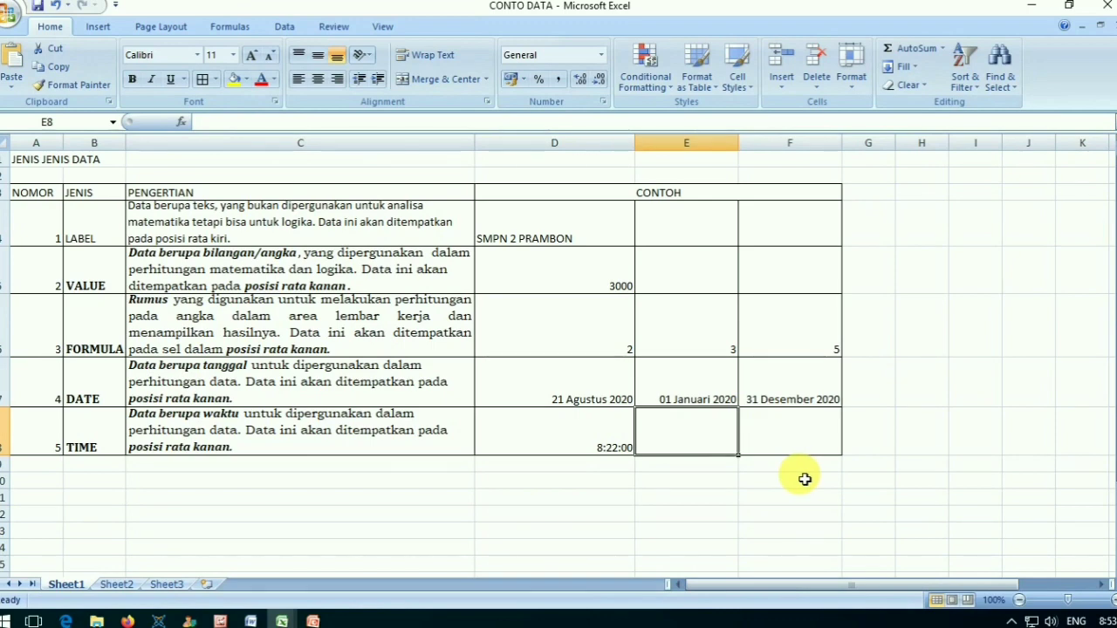
text(08)
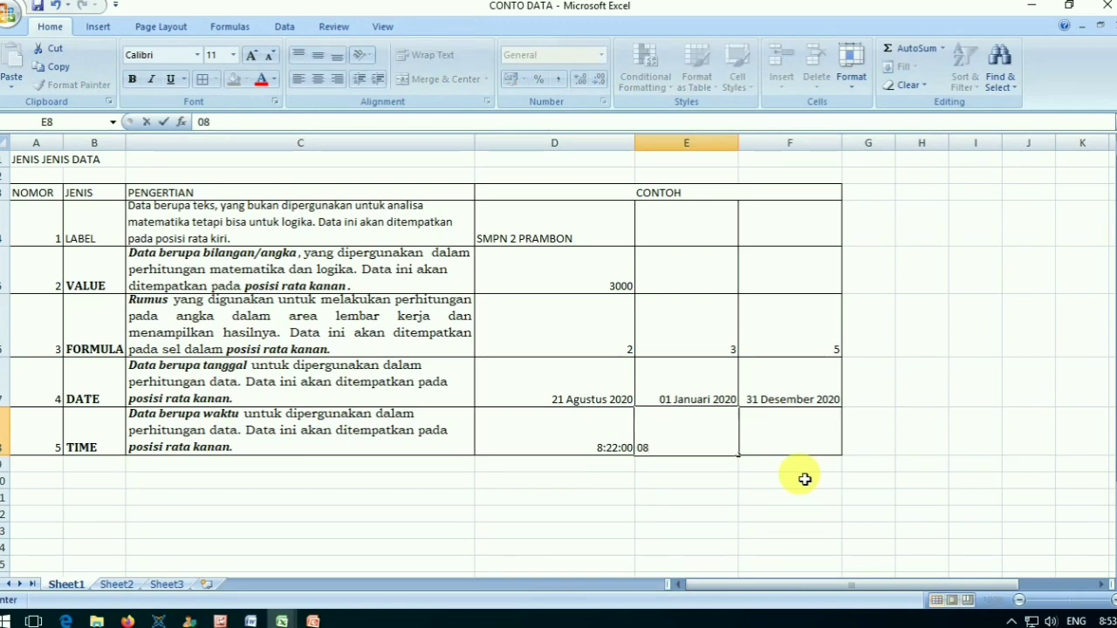
text(:53)
key(Return)
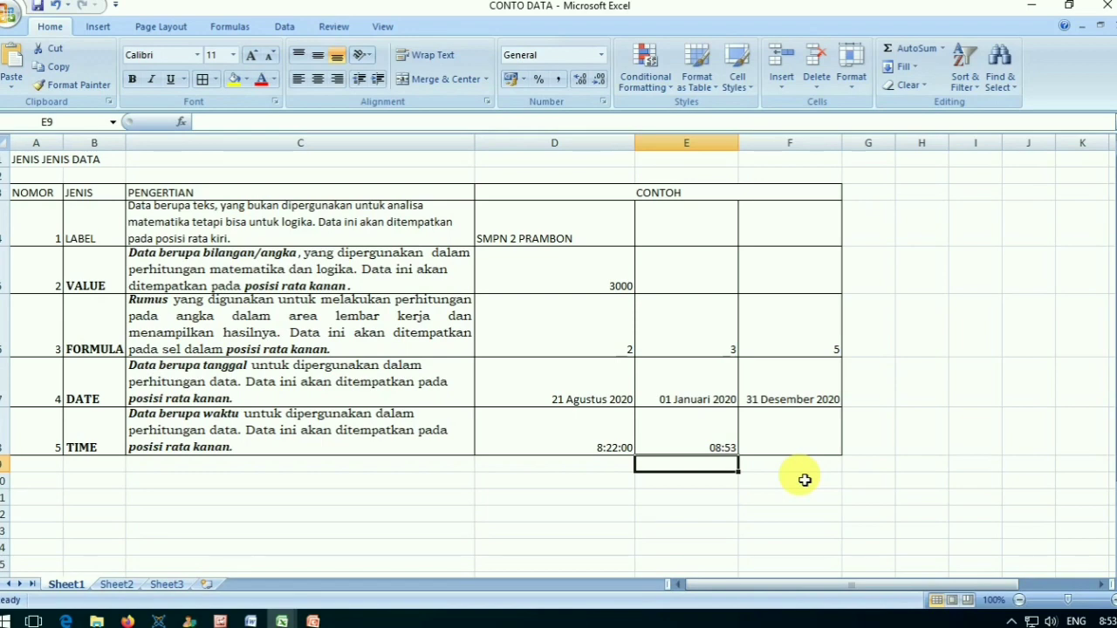
click(722, 435)
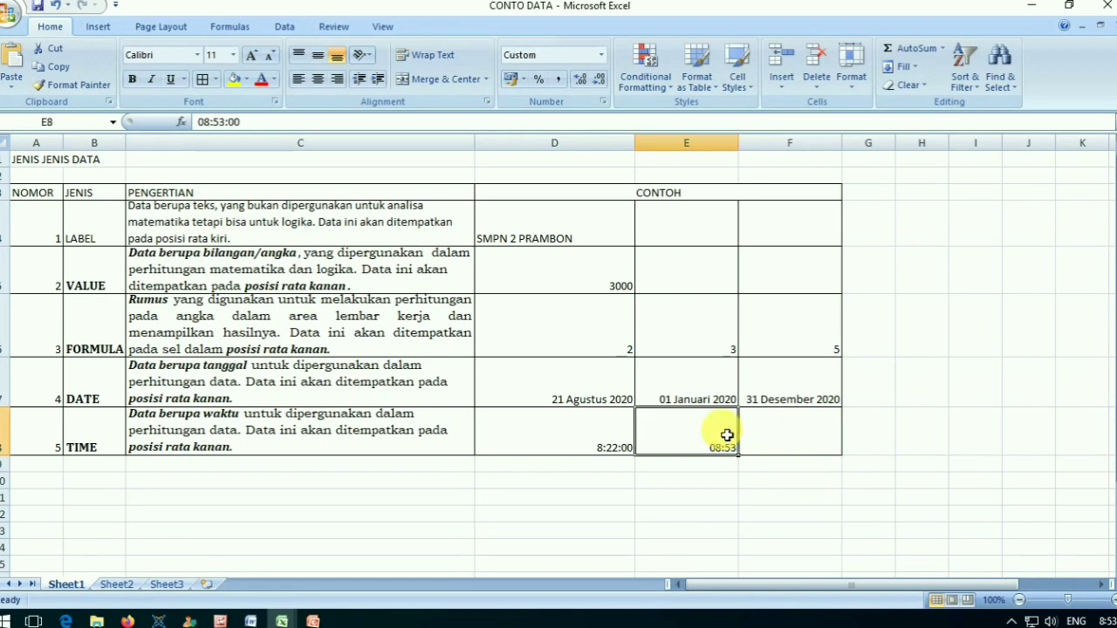
Enter the time 11:45:30 in cell F8 of the TIME row.
click(822, 446)
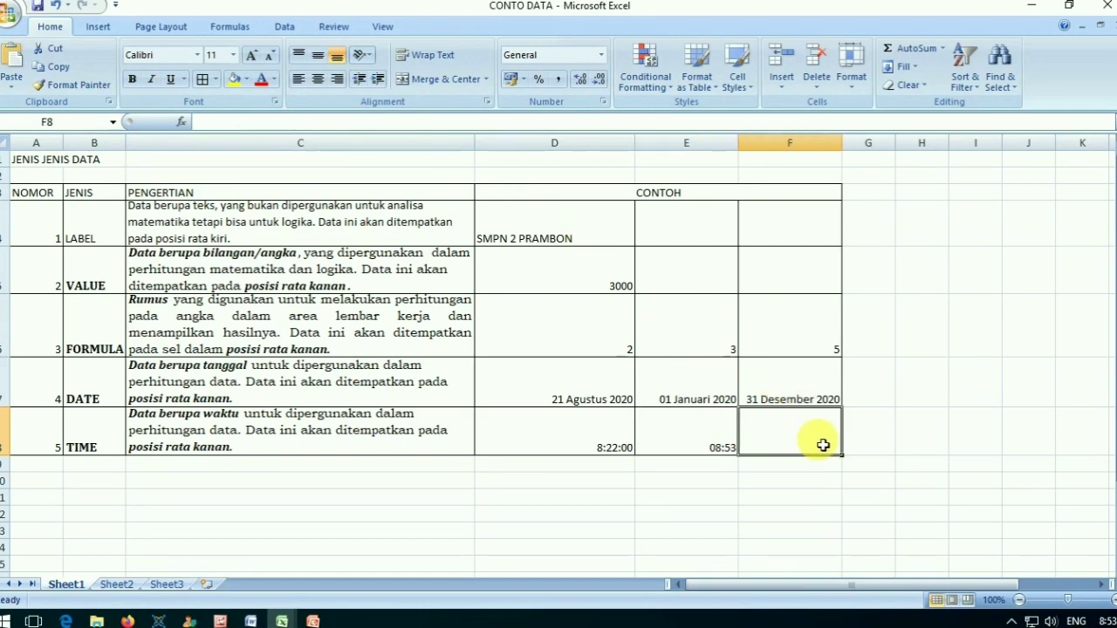
text(11)
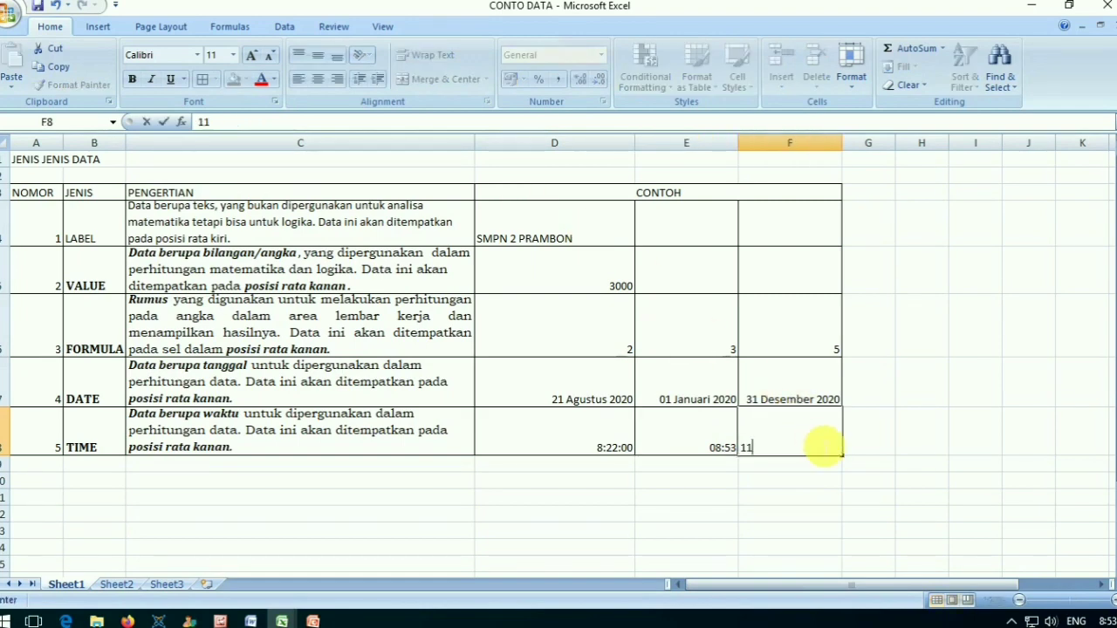
text(:45:30)
key(Return)
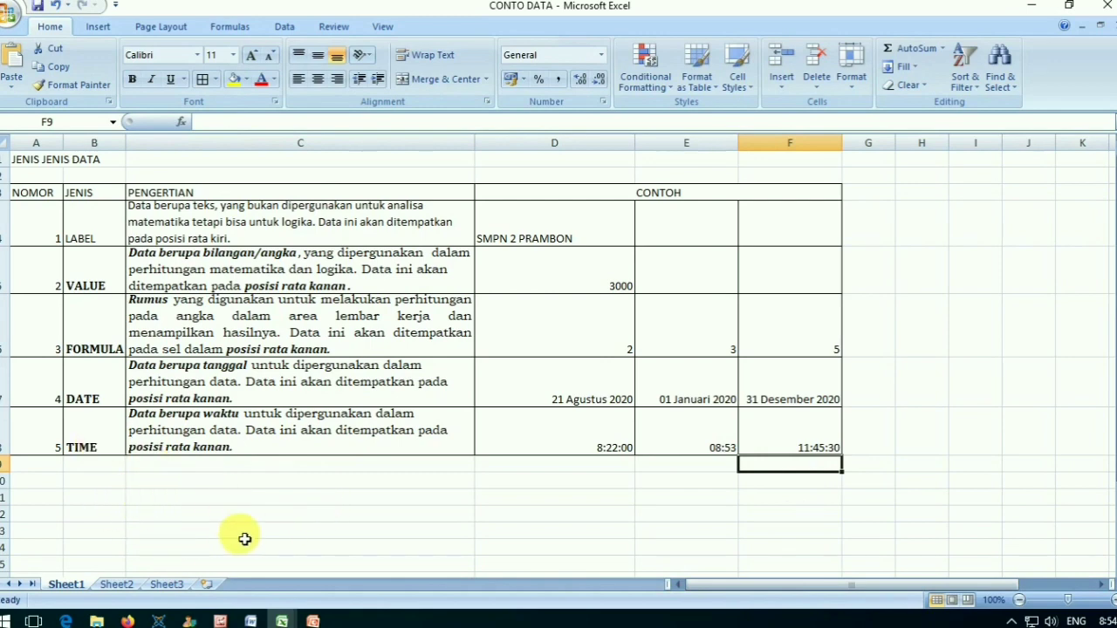
Switch to the PowerPoint presentation, review the example-data and MENYIMPAN LEMBAR KERJA slides in a slide show, and end the show.
click(286, 620)
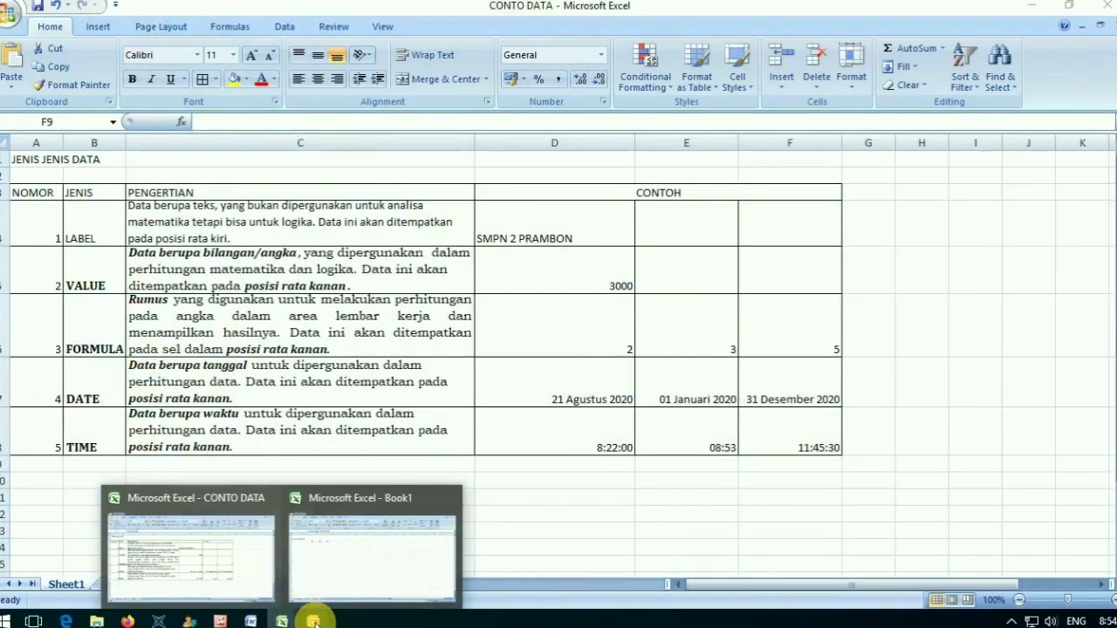
click(312, 621)
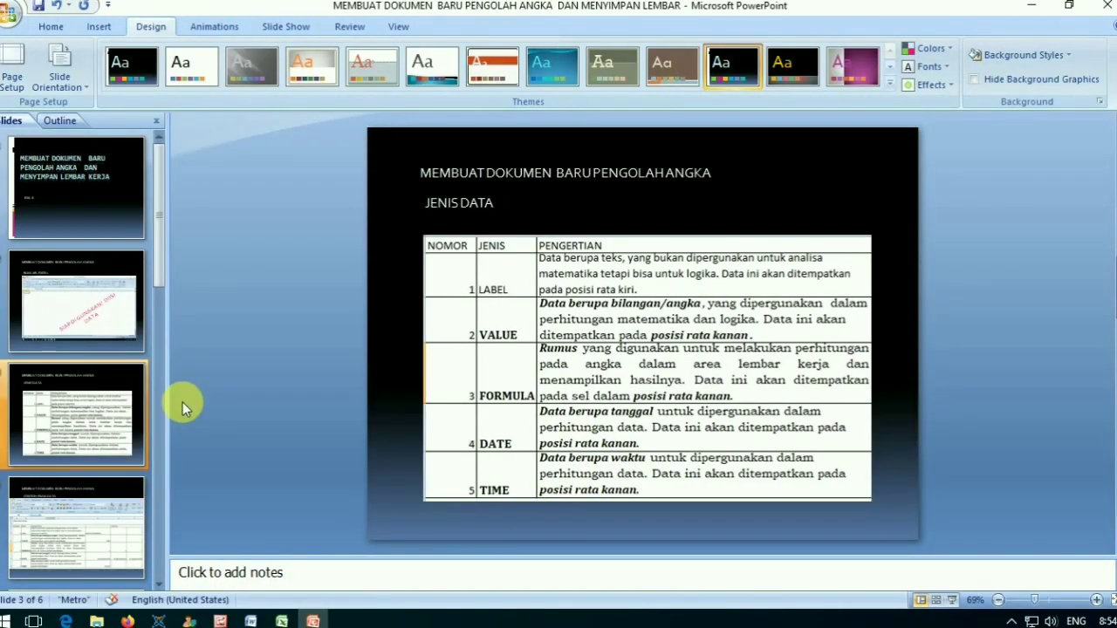
key(Down)
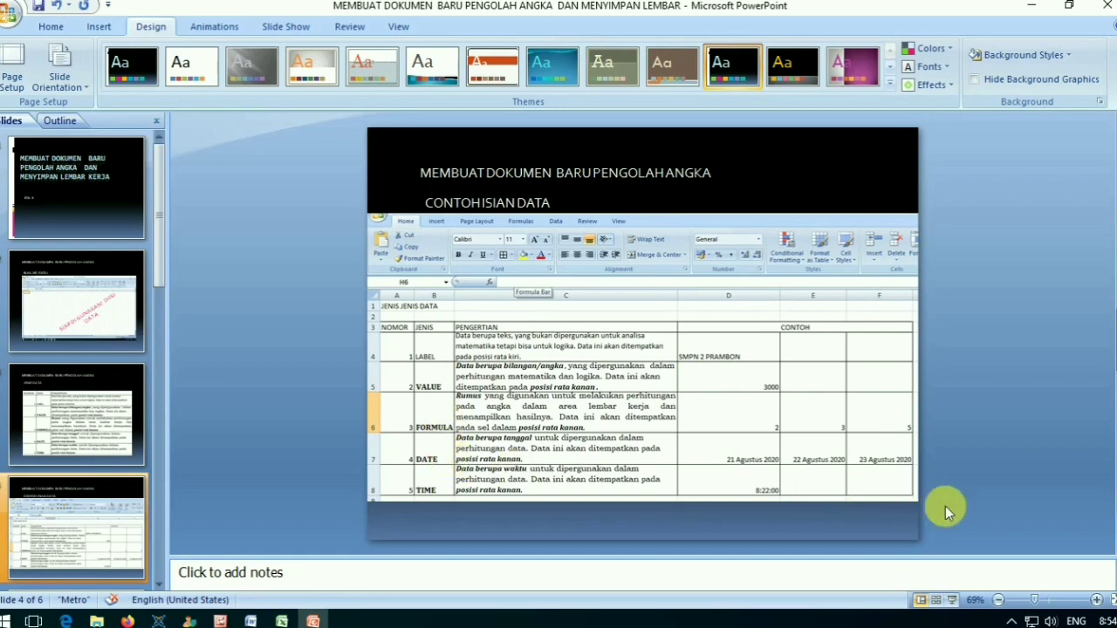
click(952, 602)
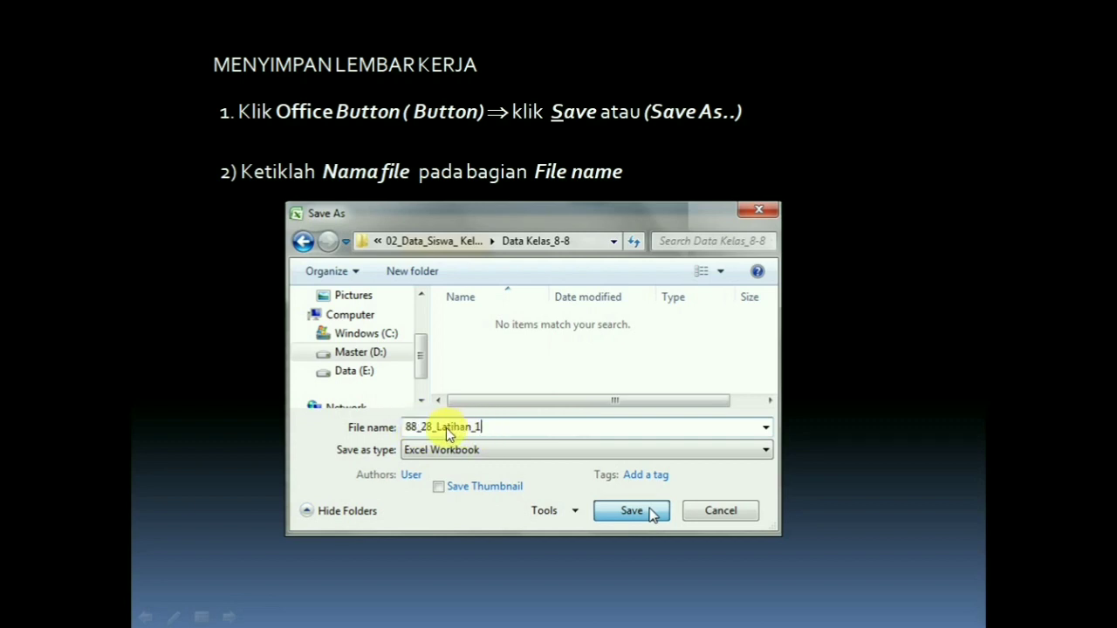
click(842, 429)
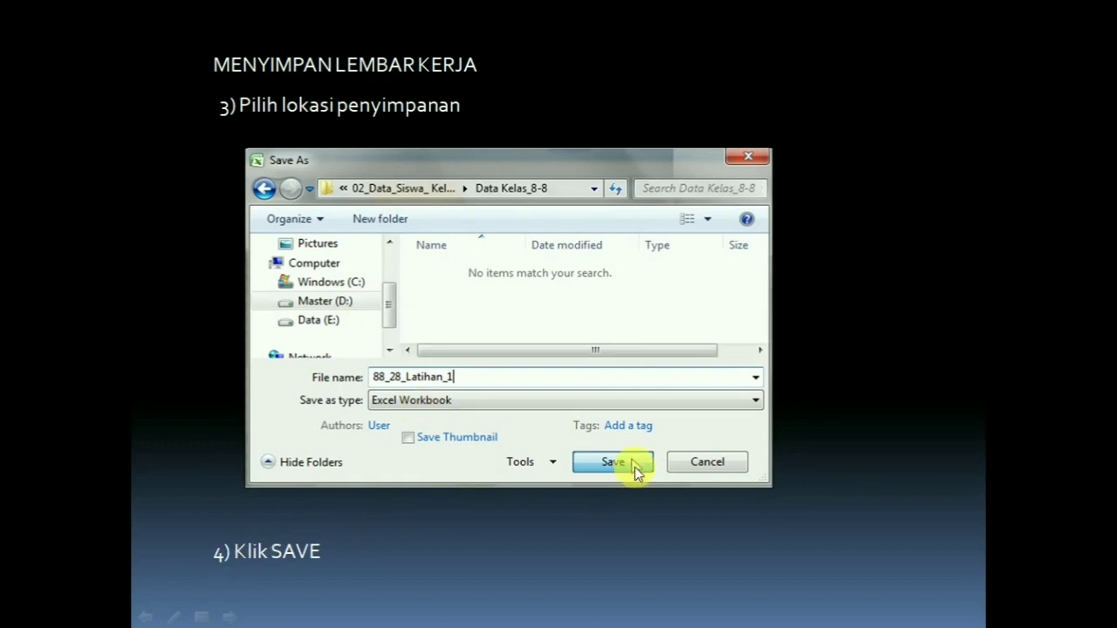
key(Escape)
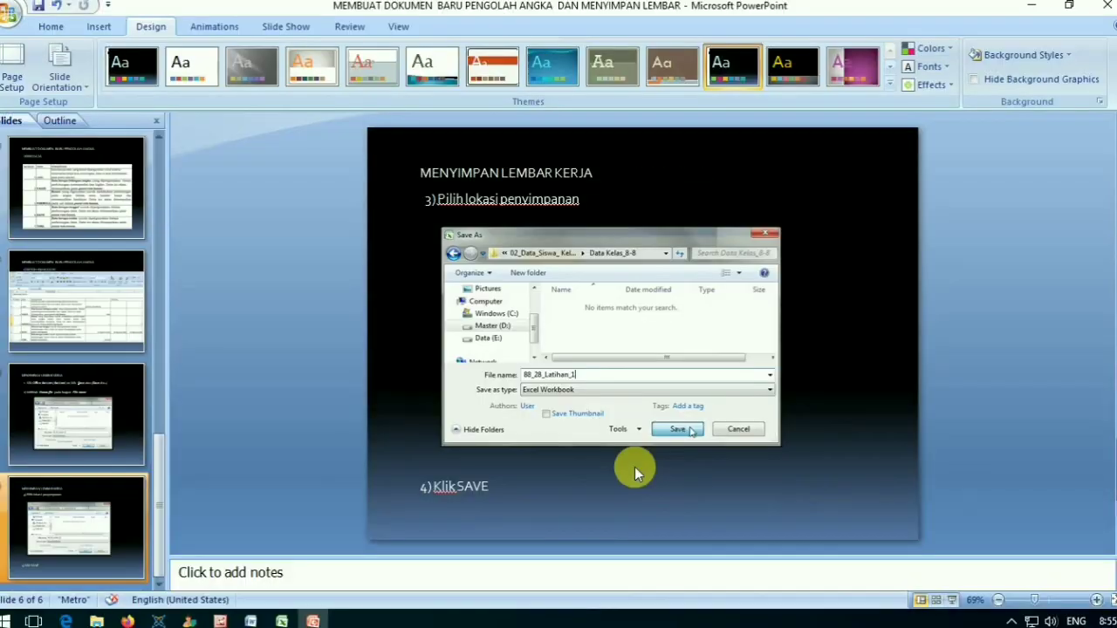
Switch back to the CONTO DATA workbook in Excel and open the Save As dialog for it.
mouse_move(281, 621)
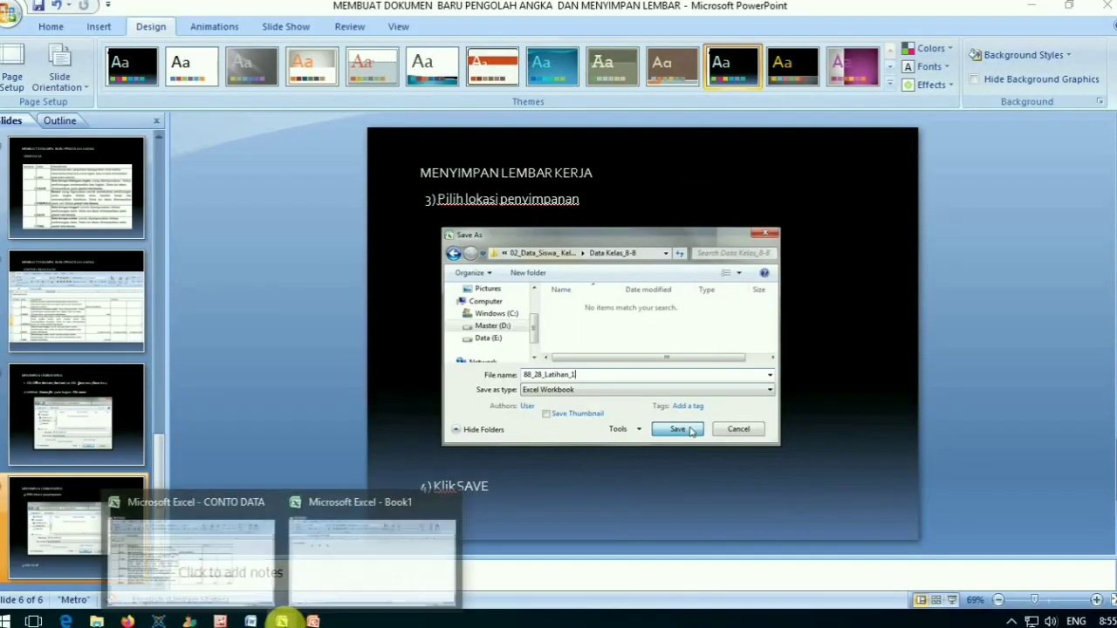
click(234, 568)
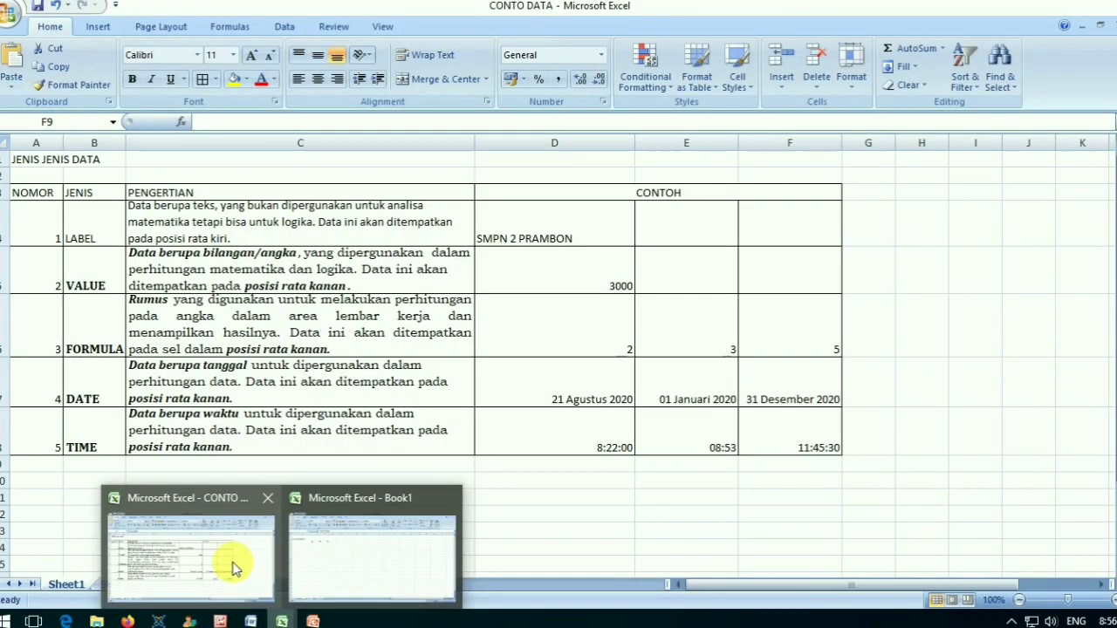
click(602, 499)
click(12, 12)
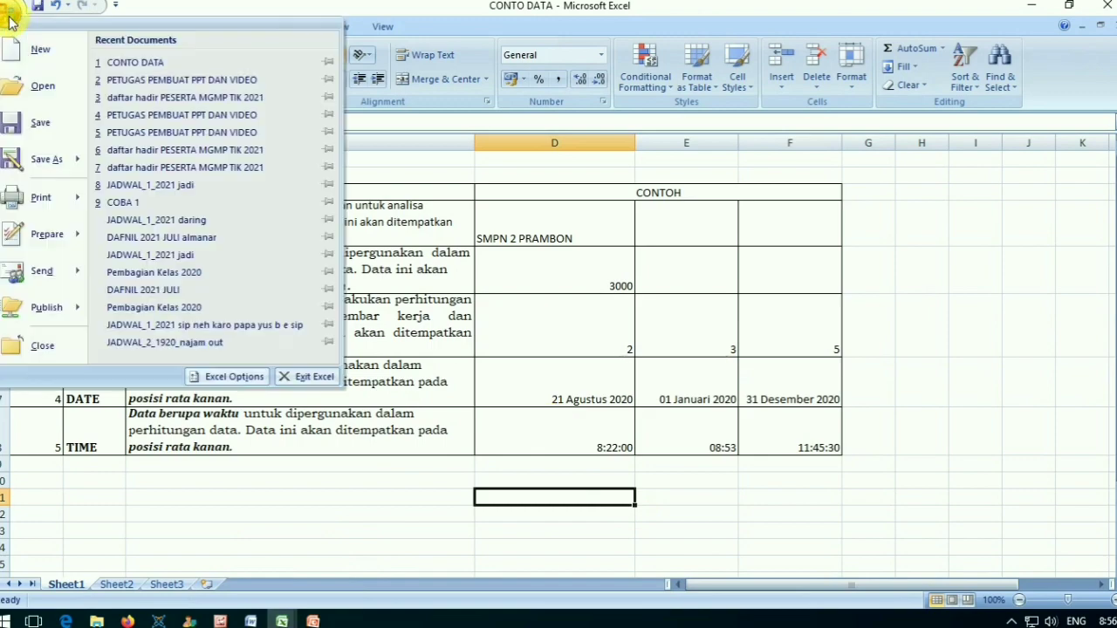
click(28, 164)
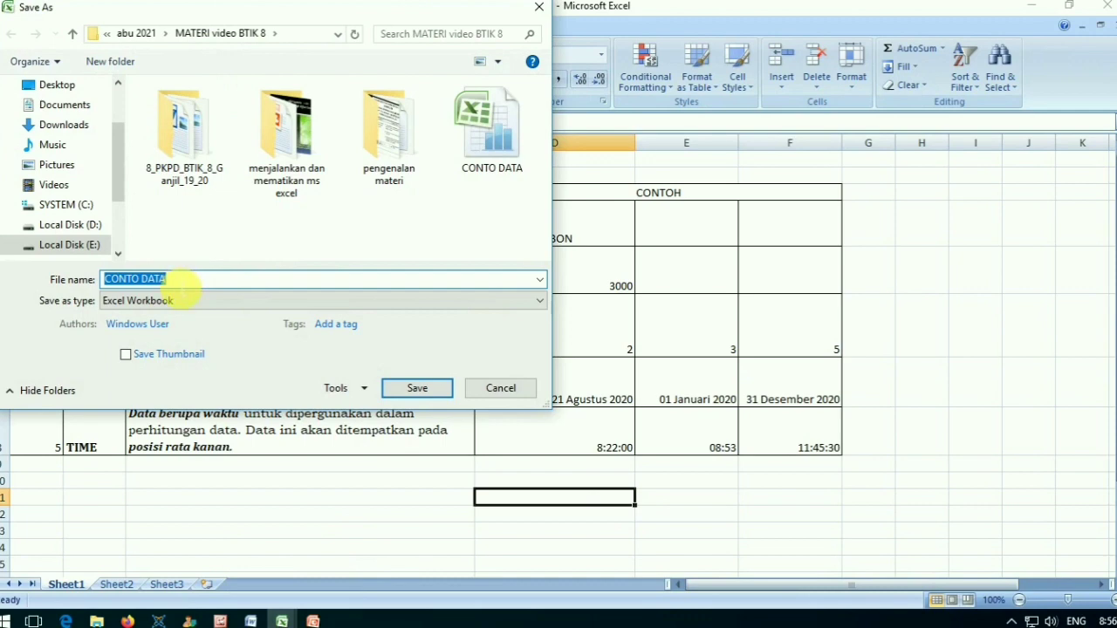
Replace the file name with 8_9_33_, followed by the student's name and _latihan 1.
click(181, 285)
drag(182, 285, 85, 281)
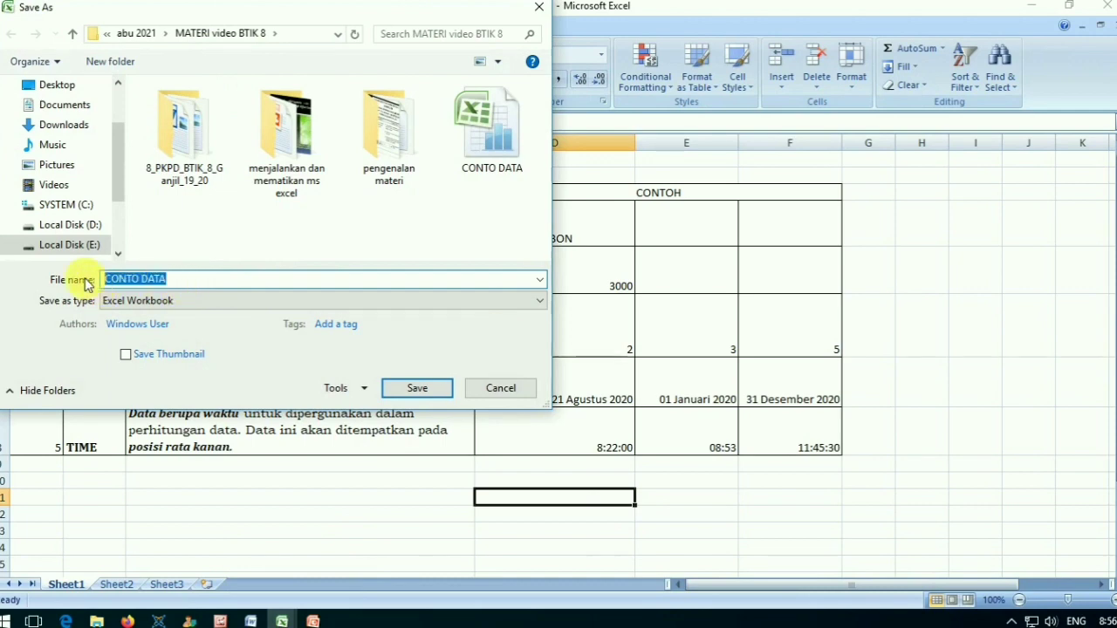
text(lat)
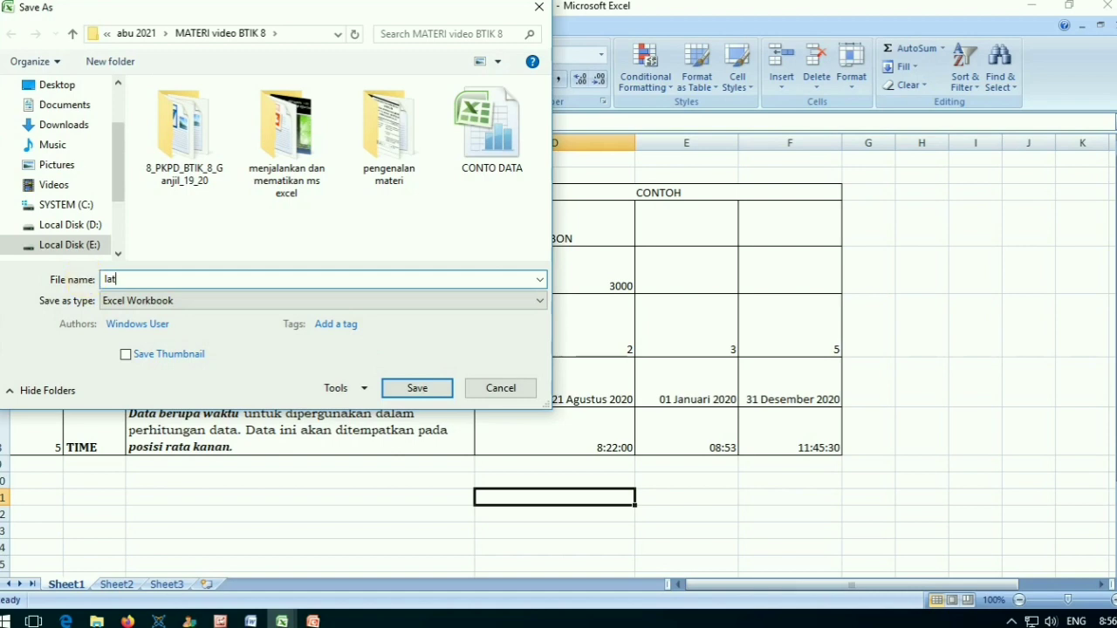
text(ihan 1)
key(Home)
text(8_9_33_Abu_)
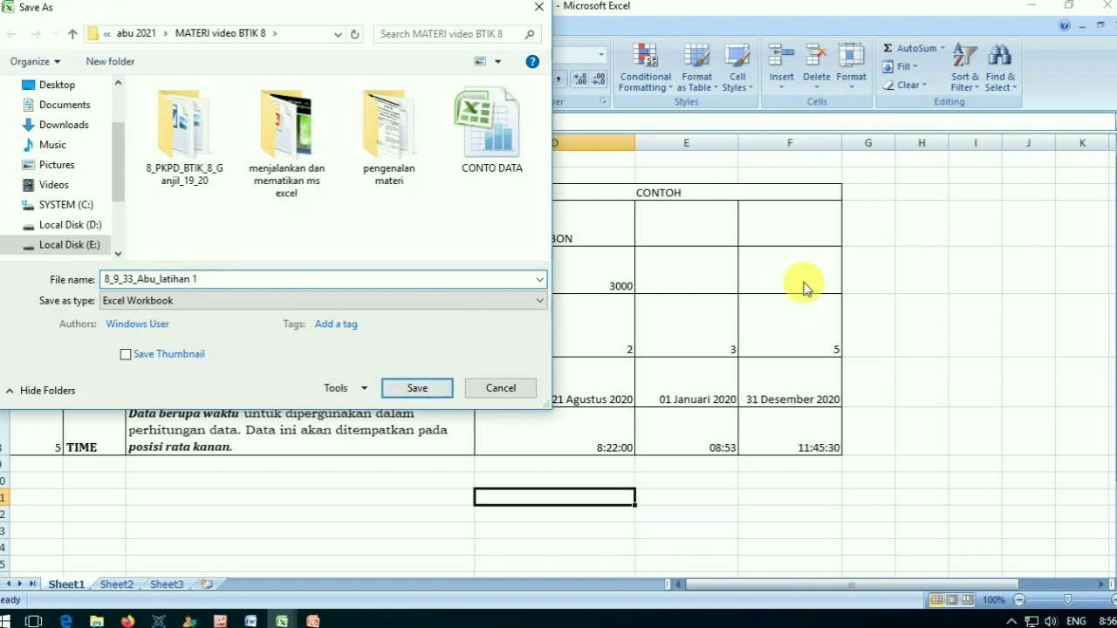
Save the workbook in the Data_Siswa_7_19_20 folder on Local Disk (D:).
click(69, 225)
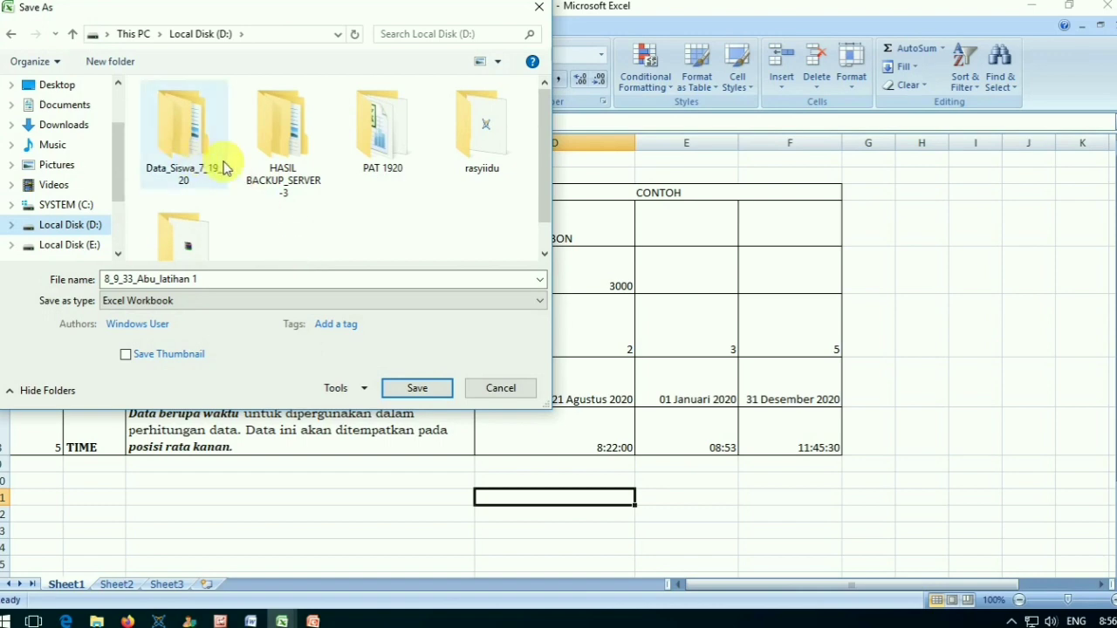
click(183, 150)
double_click(183, 150)
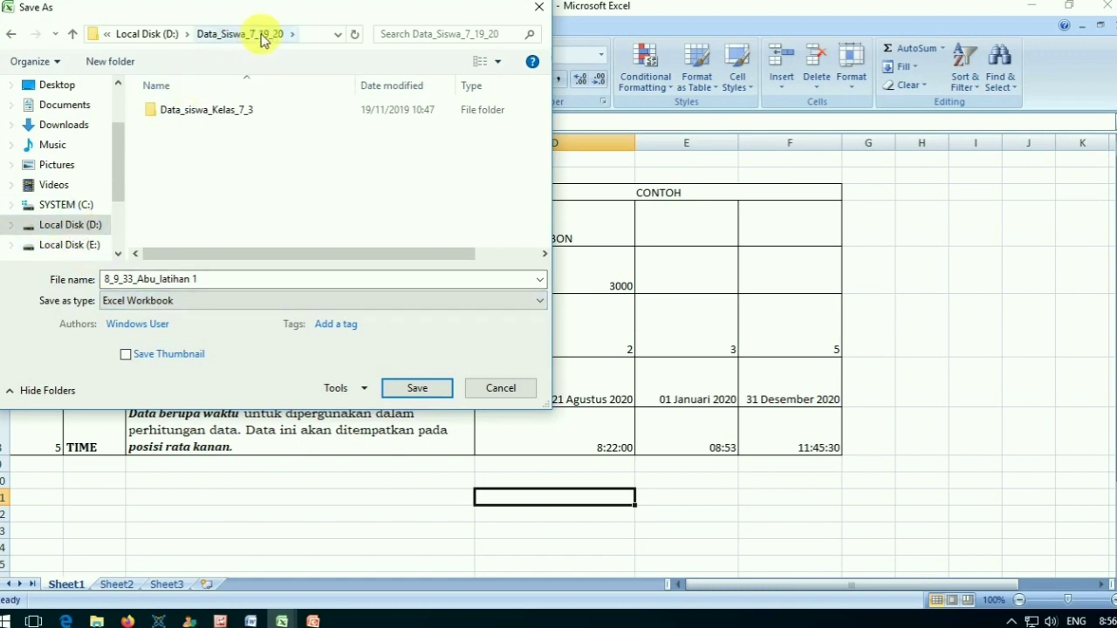
click(433, 393)
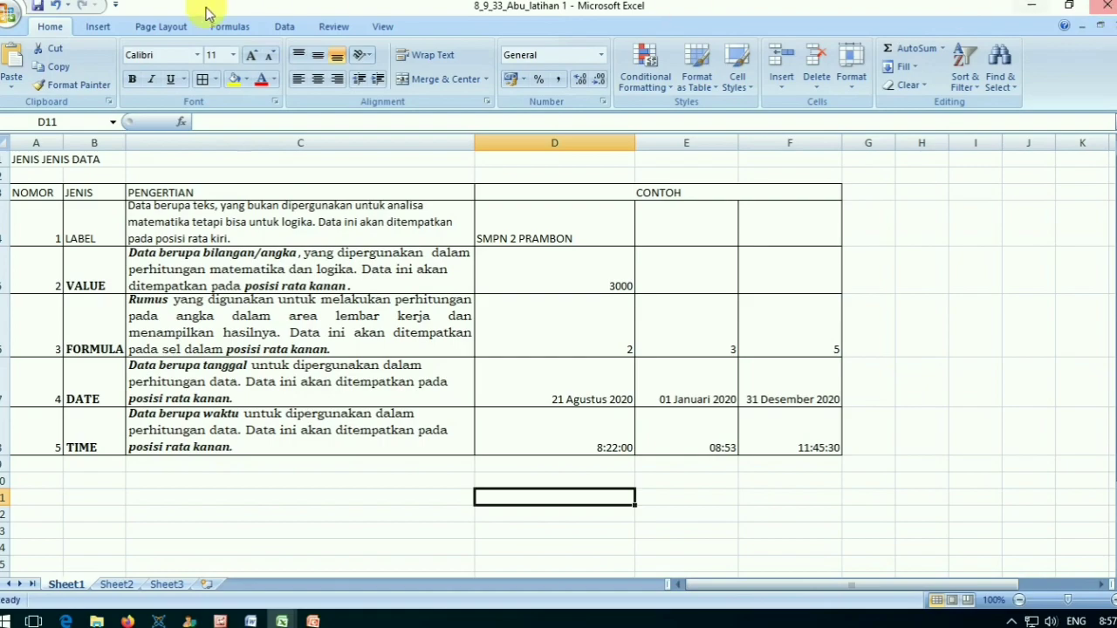
click(5, 25)
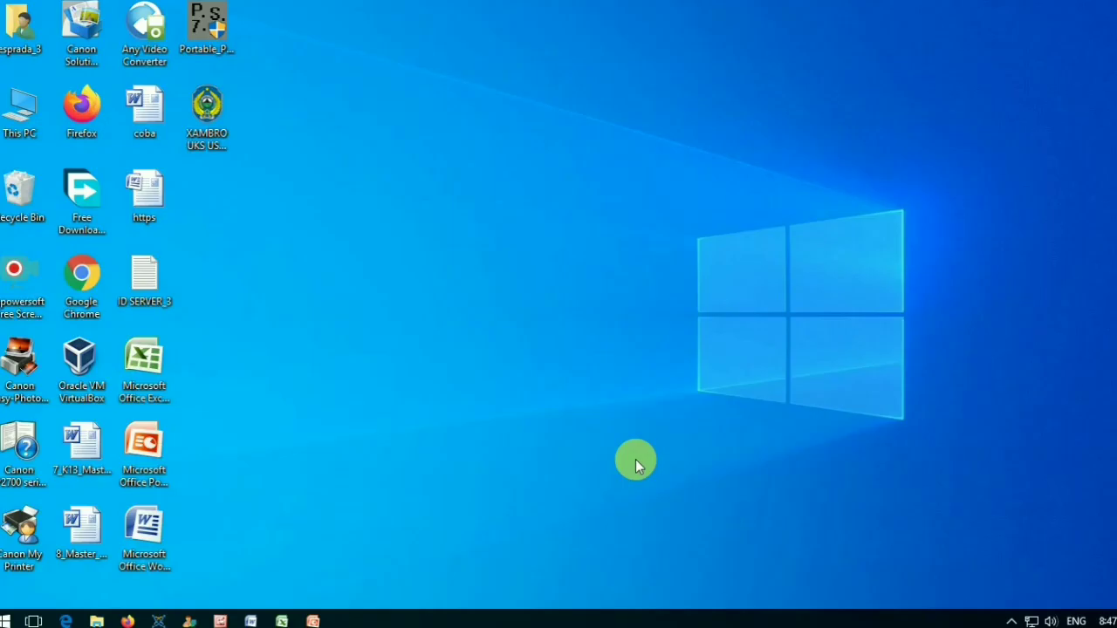